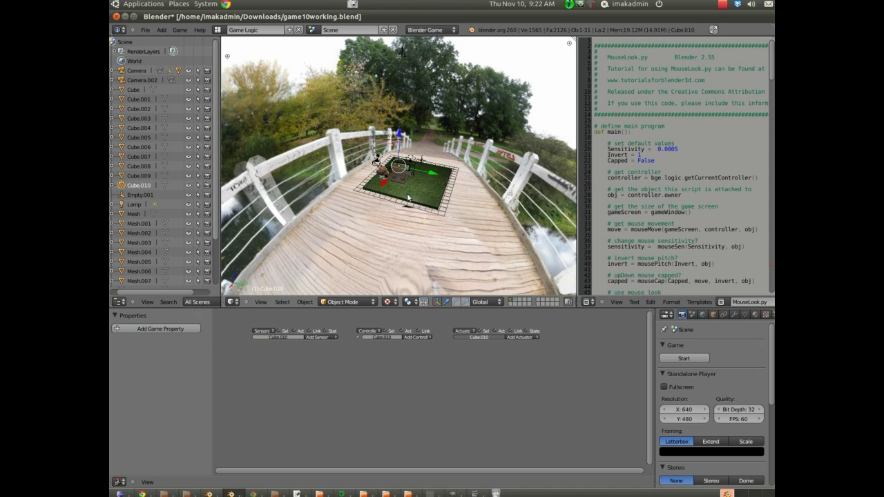
Look through the current scene camera, then orbit around the grass plane and character.
middle_drag(407, 198, 364, 187)
key(KP_0)
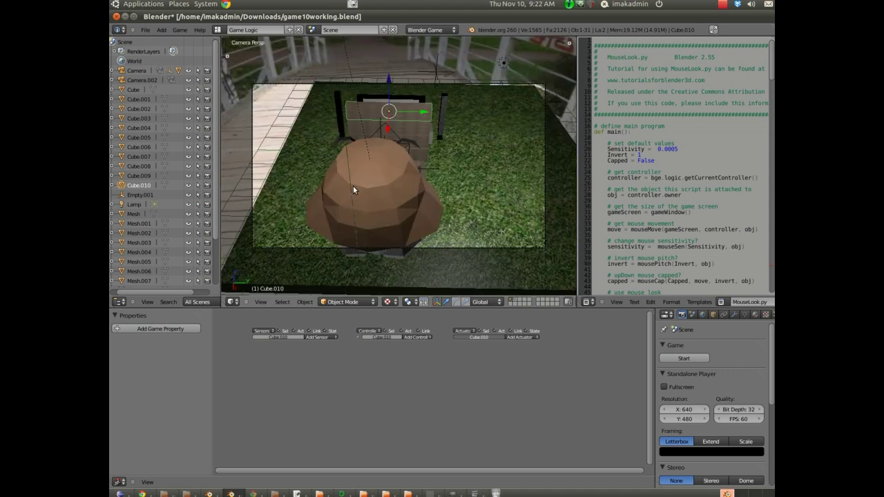
right_click(408, 151)
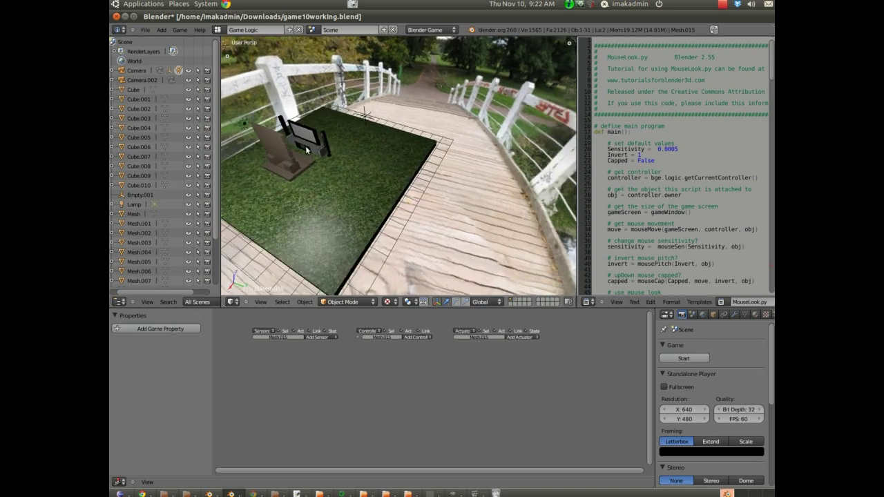
scroll(327, 140, down, 2)
middle_drag(327, 140, 279, 148)
Preview the camera named Camera, then set Camera.002 as the scene camera with Ctrl+Numpad 0.
right_click(278, 120)
key(KP_0)
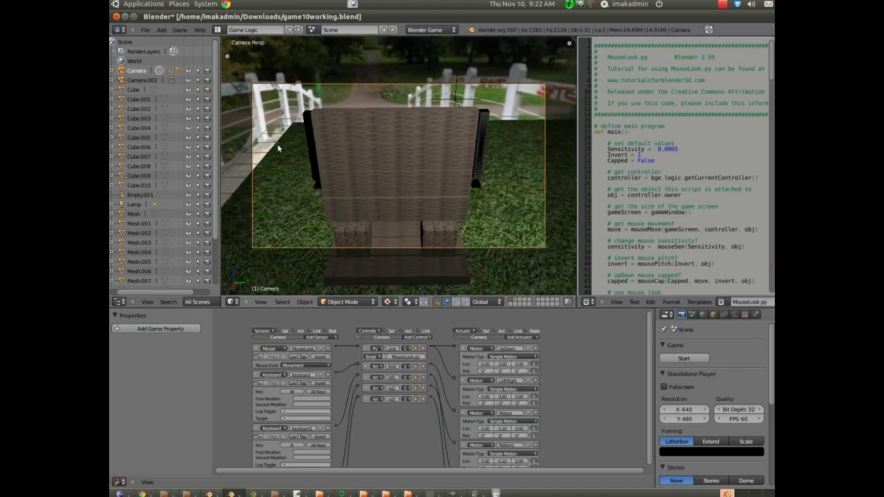
mouse_move(354, 135)
middle_down()
mouse_move(314, 138)
mouse_move(334, 129)
middle_up()
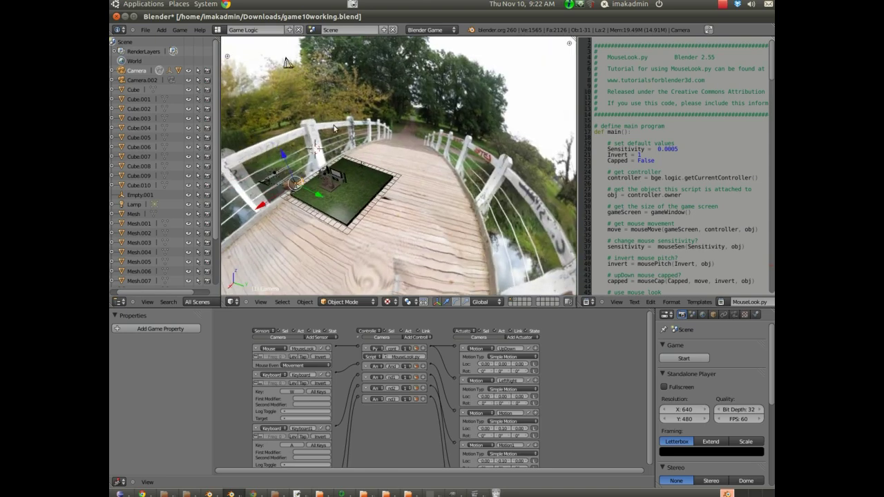
right_click(285, 61)
key(ctrl+KP_0)
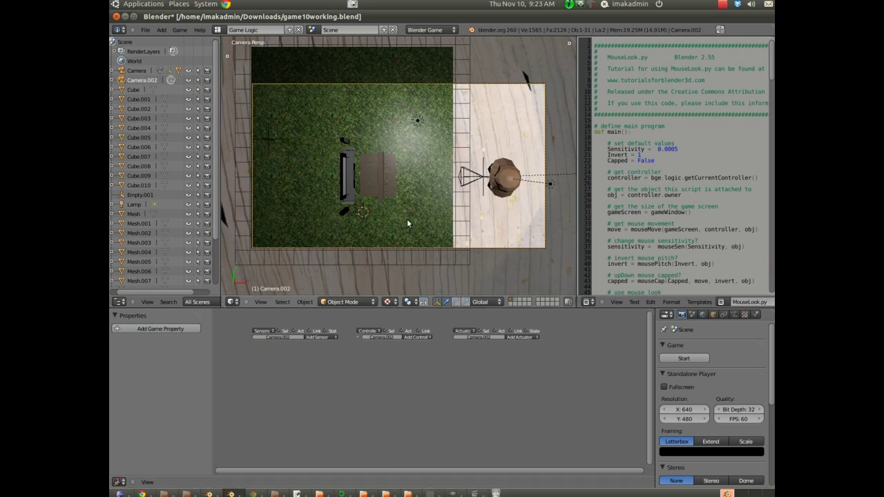
Leave camera view and orbit out to see the whole round wooden floor.
key(p)
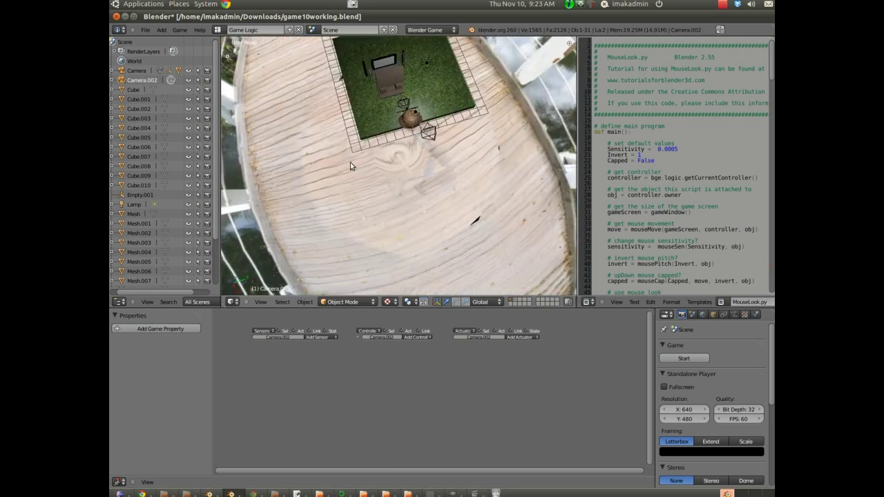
middle_drag(390, 143, 374, 176)
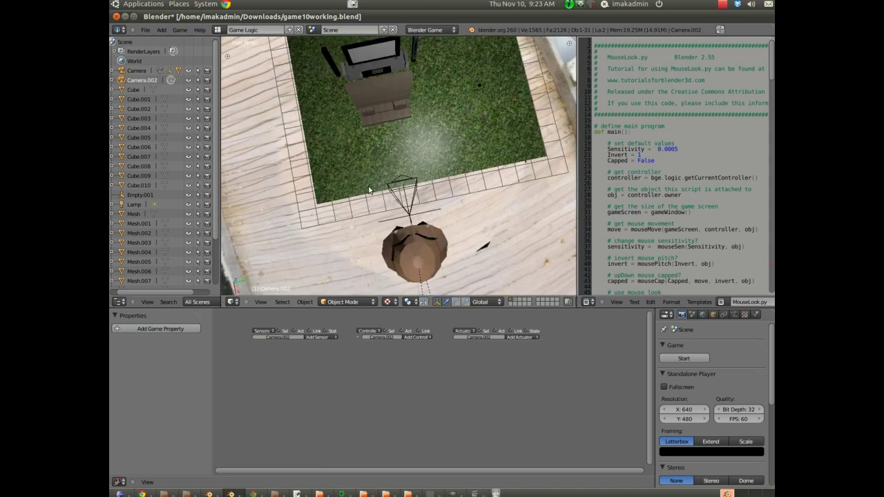
middle_drag(372, 172, 377, 152)
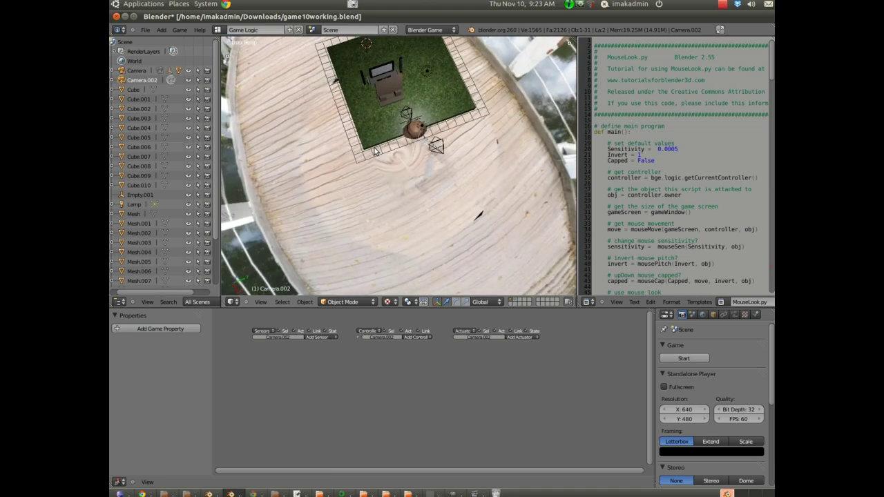
Frame chair part Mesh.009 from the front, then select the Sphere.
right_click(389, 77)
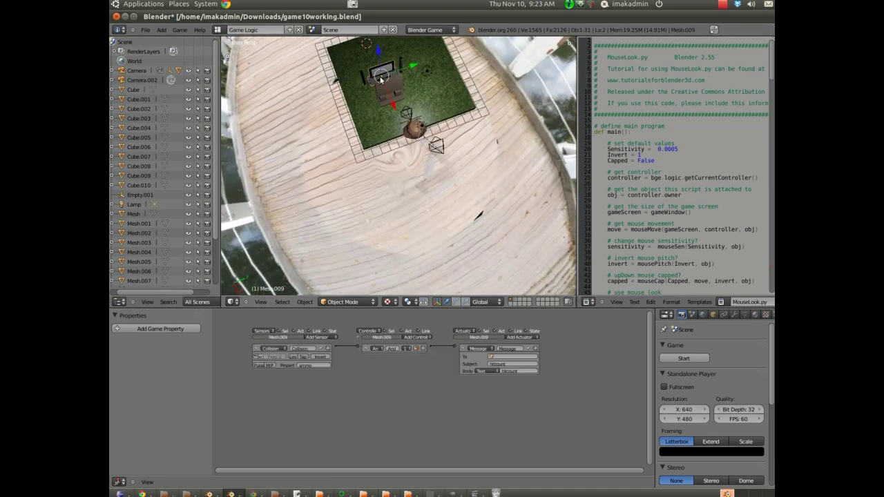
key(KP_Decimal)
middle_drag(375, 134, 355, 76)
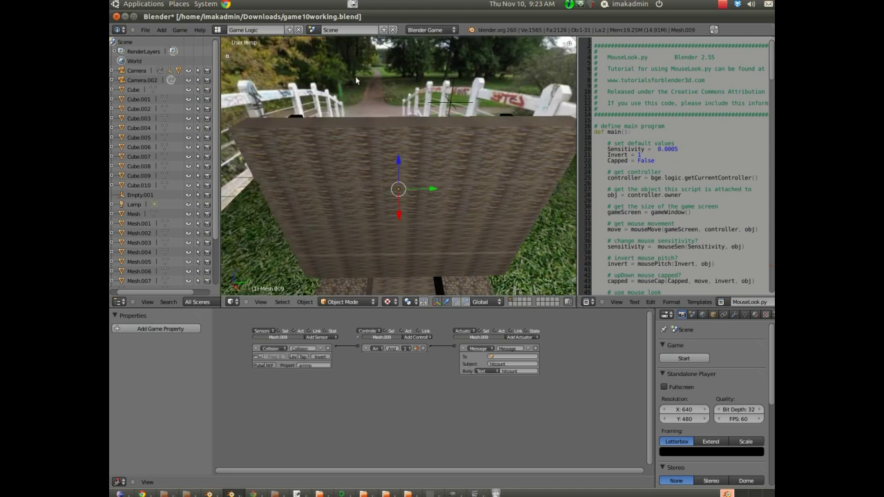
scroll(355, 76, down, 4)
right_click(403, 110)
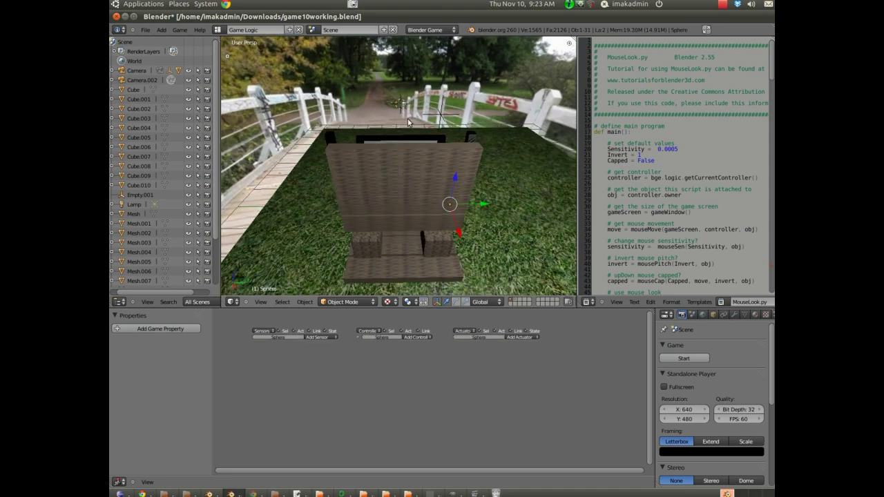
Add a new empty to the scene and orbit toward the bench and bridge.
click(163, 31)
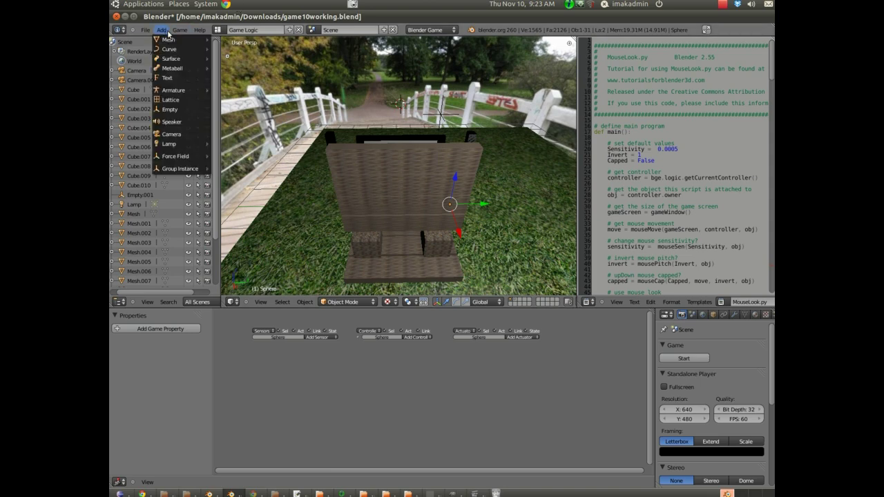
click(173, 110)
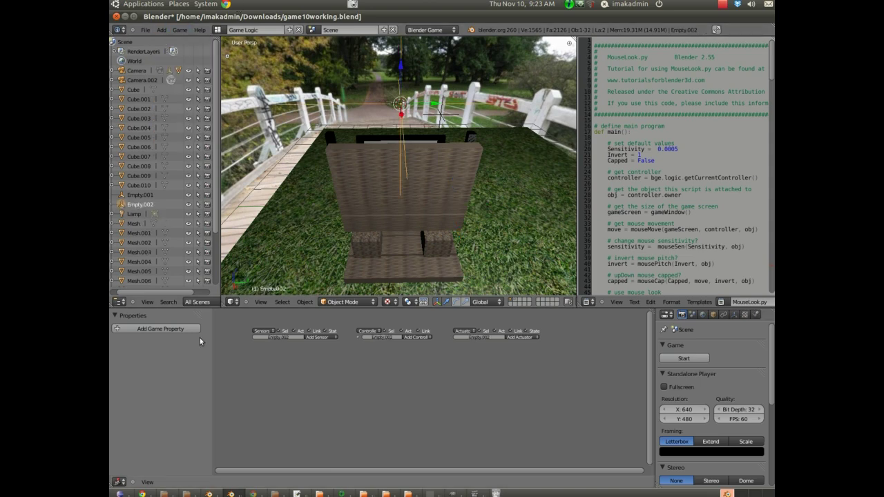
middle_drag(400, 104, 346, 136)
scroll(367, 121, down, 3)
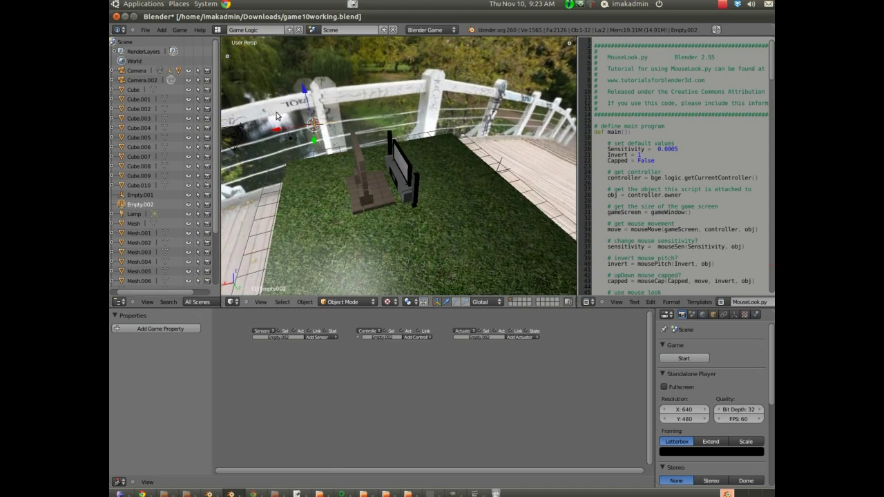
Move Empty.002 onto the bridge and centre the view on it.
key(g)
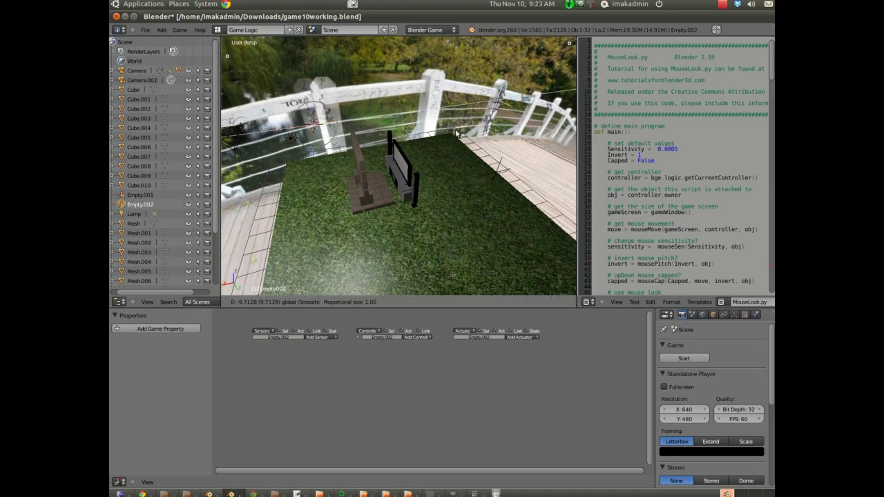
click(478, 126)
mouse_move(478, 127)
middle_down()
mouse_move(501, 89)
mouse_move(450, 203)
mouse_move(435, 192)
middle_up()
key(KP_Decimal)
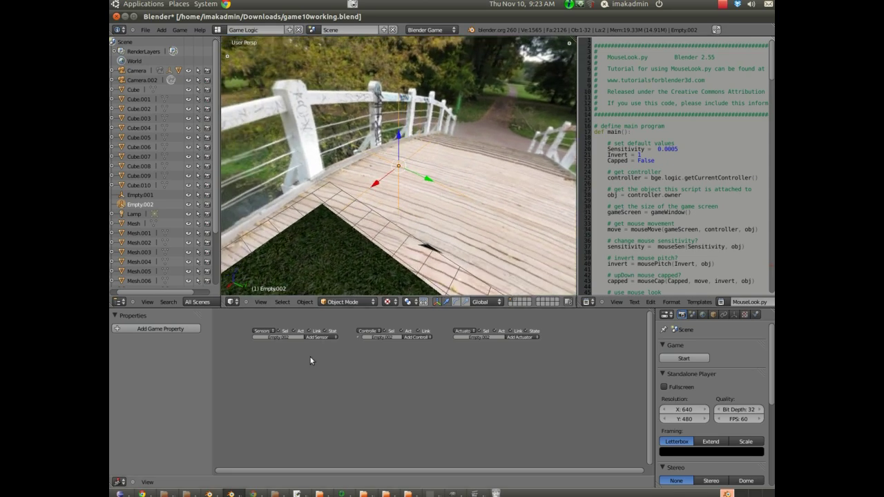
click(319, 337)
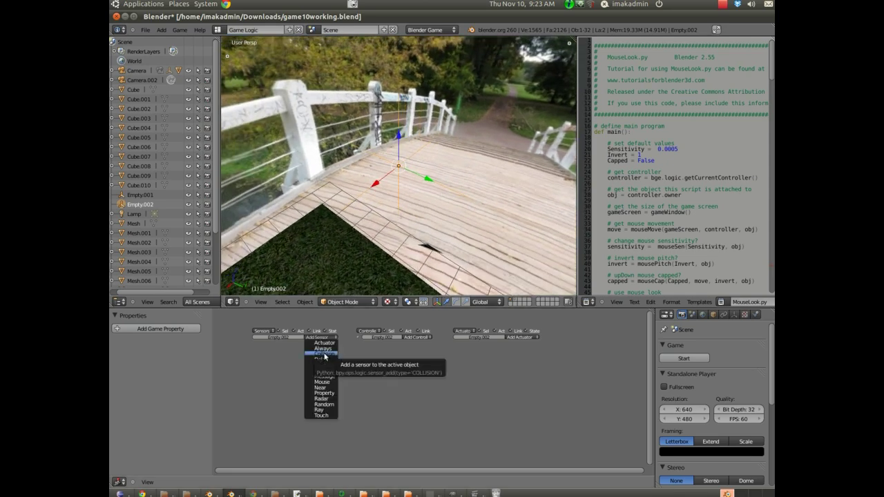
Add three Keyboard sensors to Empty.002.
click(331, 371)
click(327, 338)
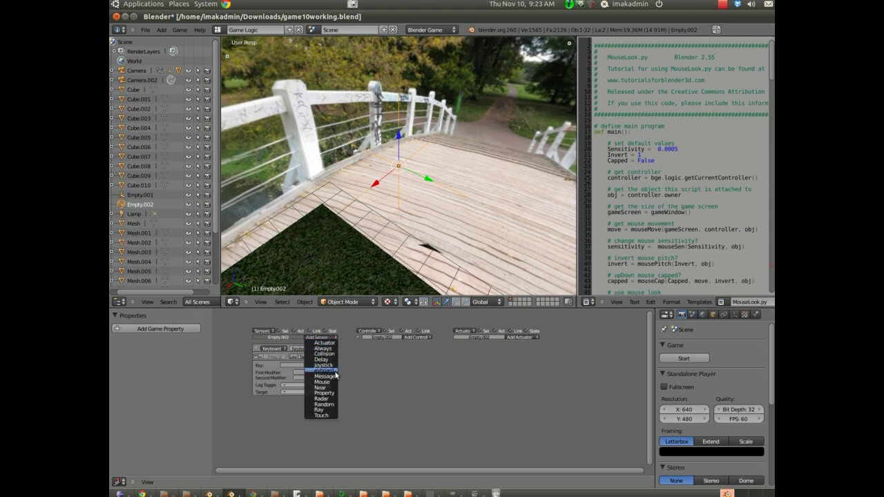
click(331, 371)
click(328, 337)
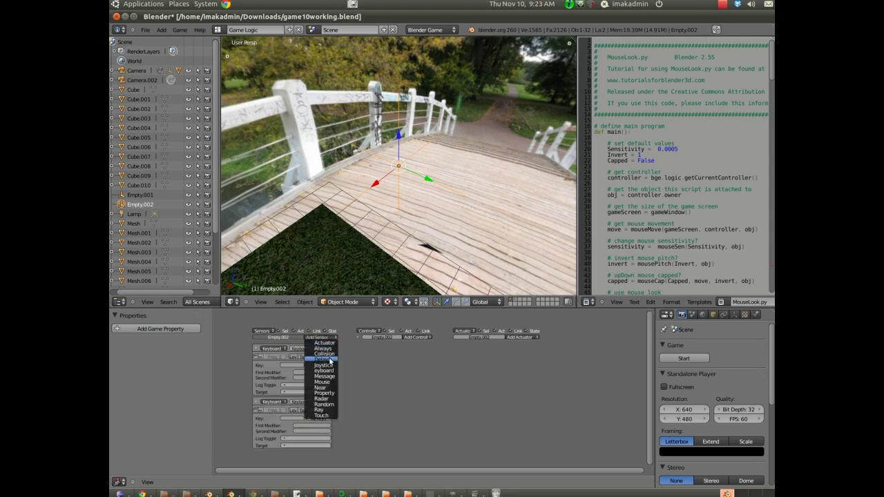
click(330, 372)
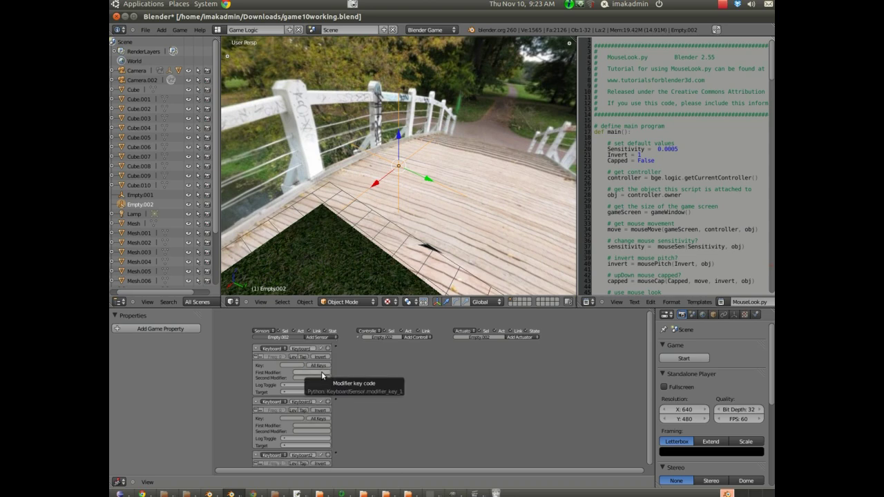
Assign keys 1, 2 and 3 to the three Keyboard sensors.
click(293, 365)
key(1)
click(297, 419)
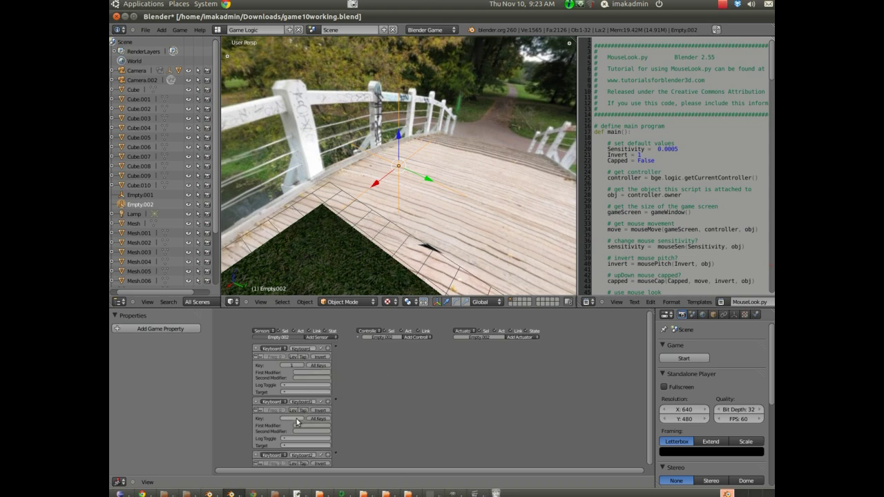
key(2)
scroll(344, 410, down, 1)
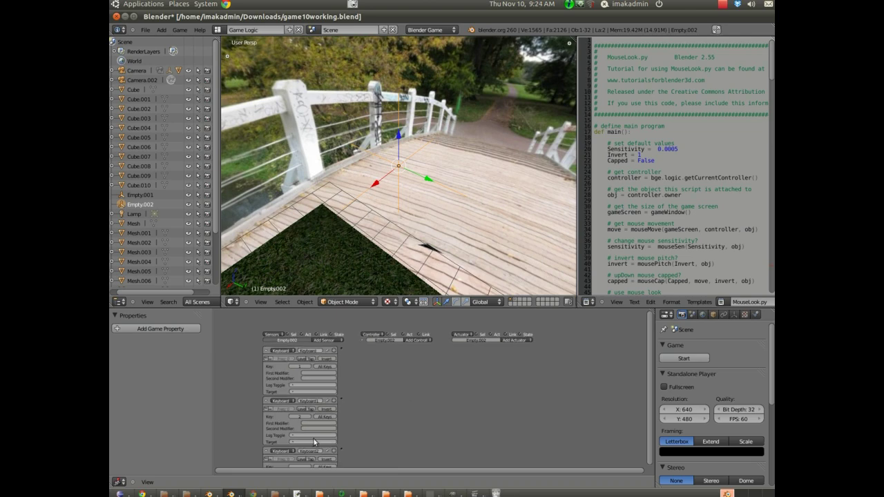
click(301, 469)
key(3)
click(418, 341)
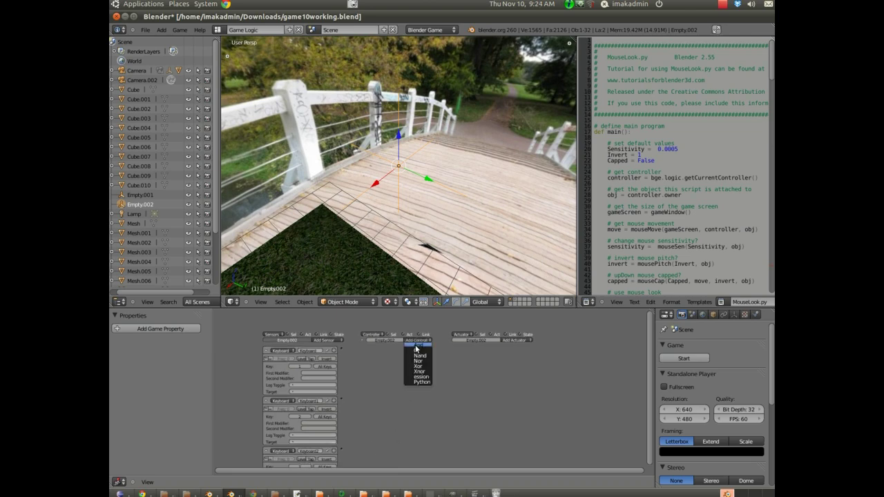
Add three And controllers to Empty.002.
click(415, 345)
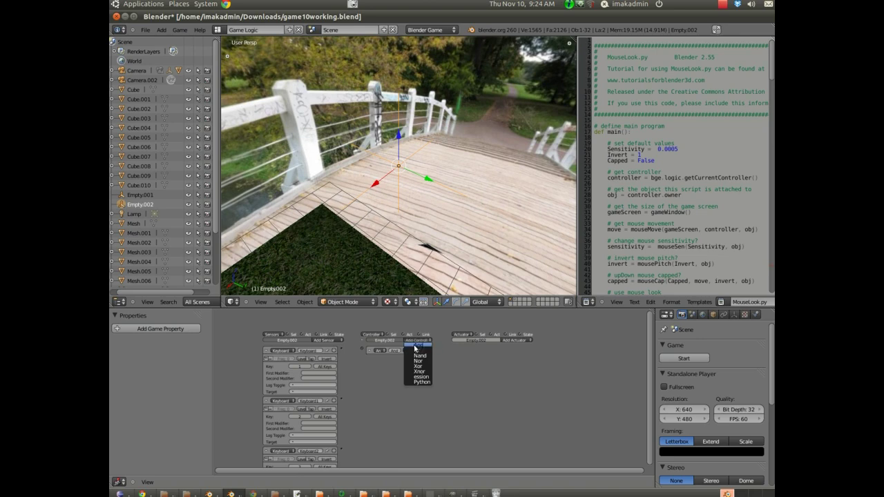
click(415, 344)
click(418, 340)
click(415, 345)
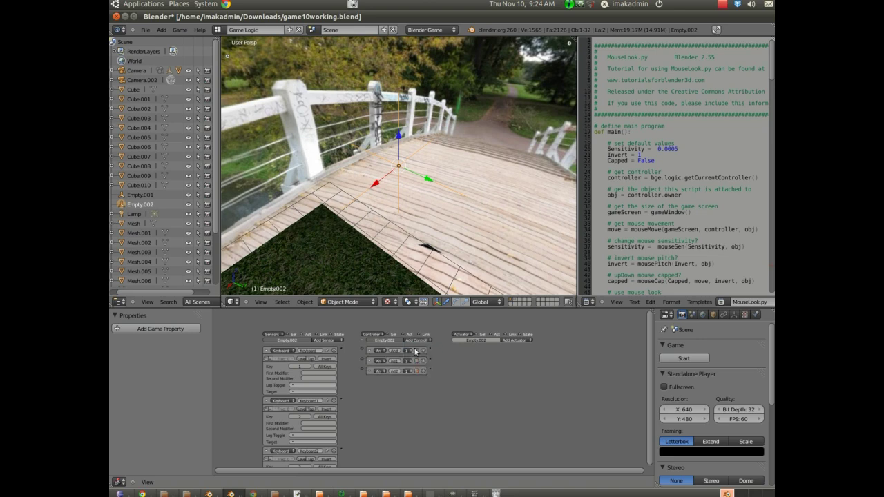
Add three Scene actuators to Empty.002.
click(513, 339)
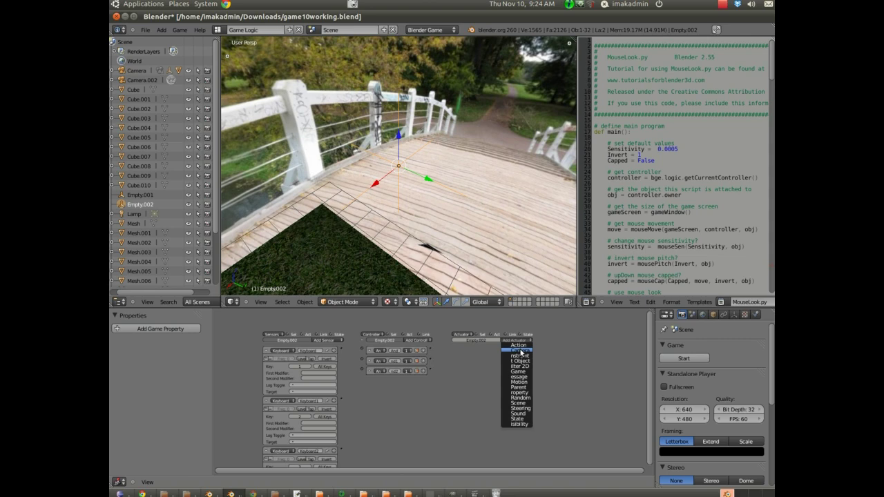
click(520, 403)
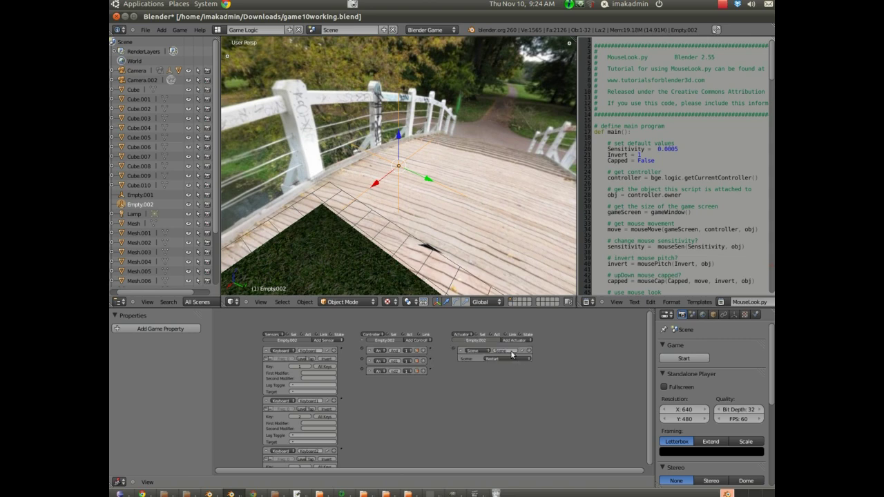
click(513, 340)
click(518, 400)
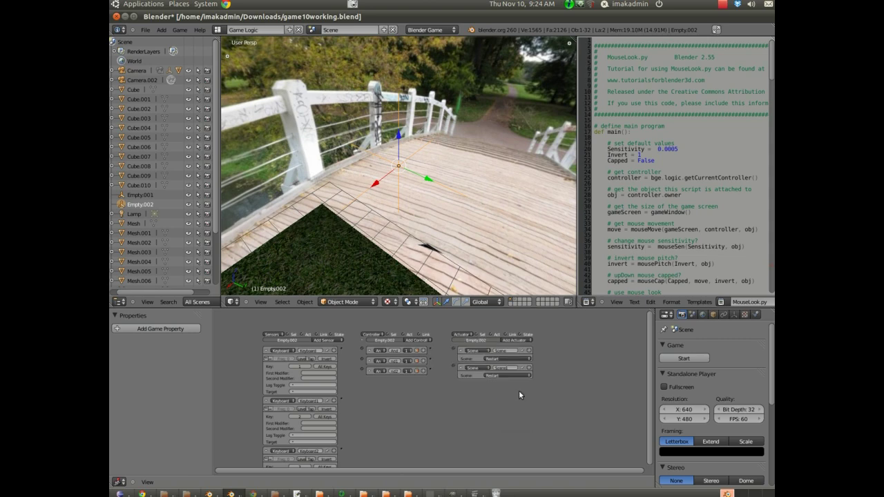
click(517, 340)
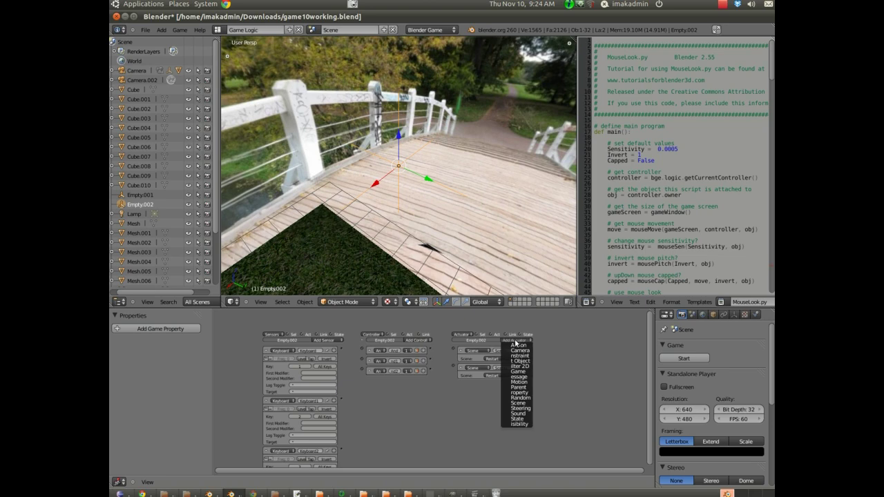
click(518, 403)
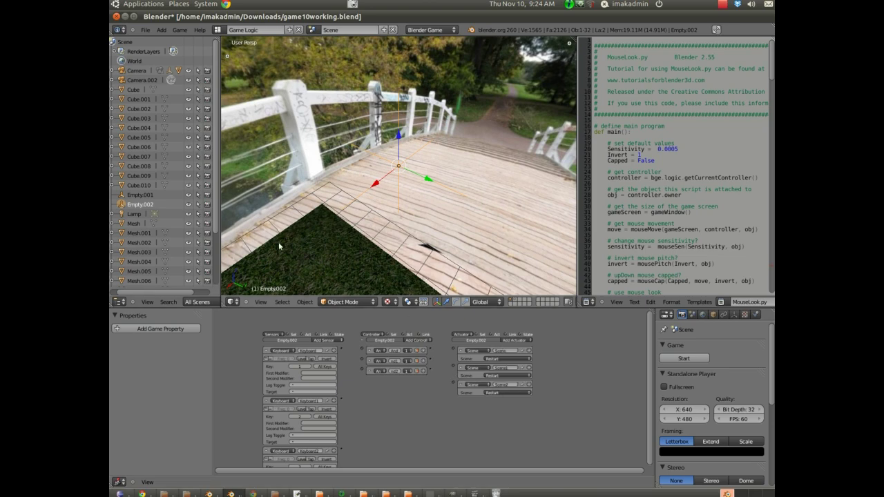
mouse_move(280, 246)
middle_down()
mouse_move(423, 226)
mouse_move(370, 229)
middle_up()
right_click(269, 208)
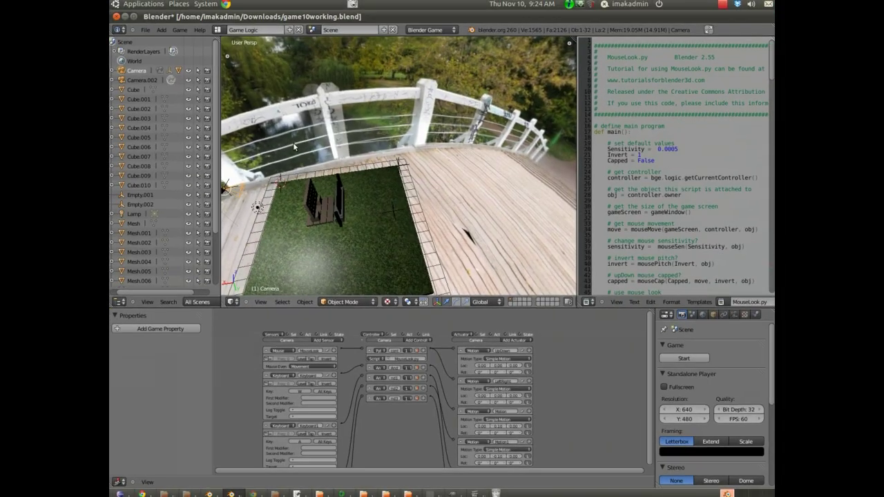
mouse_move(293, 143)
middle_down()
mouse_move(312, 118)
mouse_move(373, 149)
middle_up()
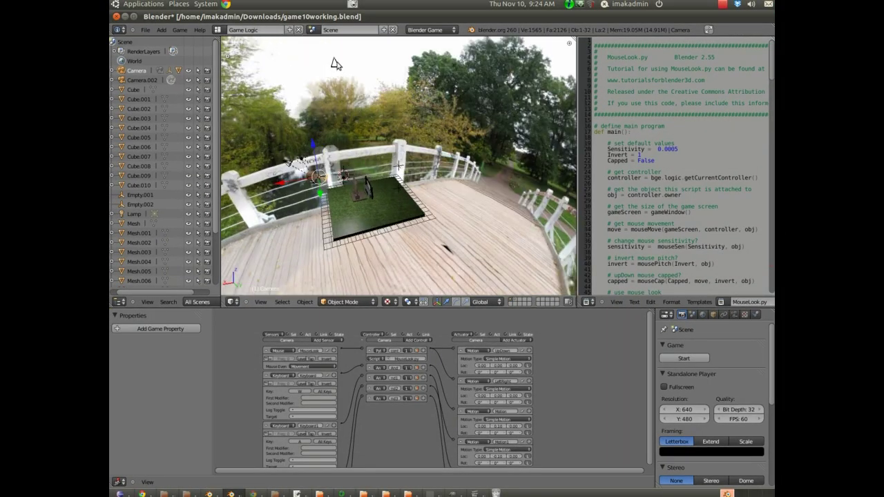
right_click(336, 66)
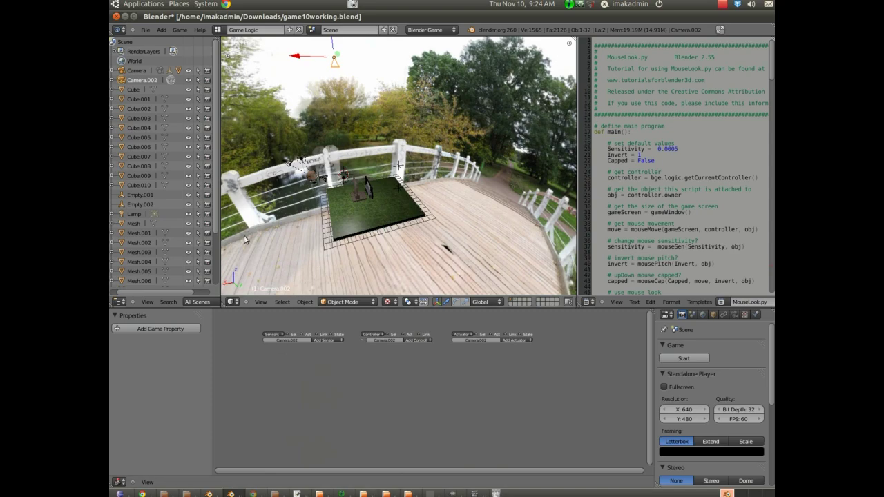
middle_drag(266, 290, 252, 287)
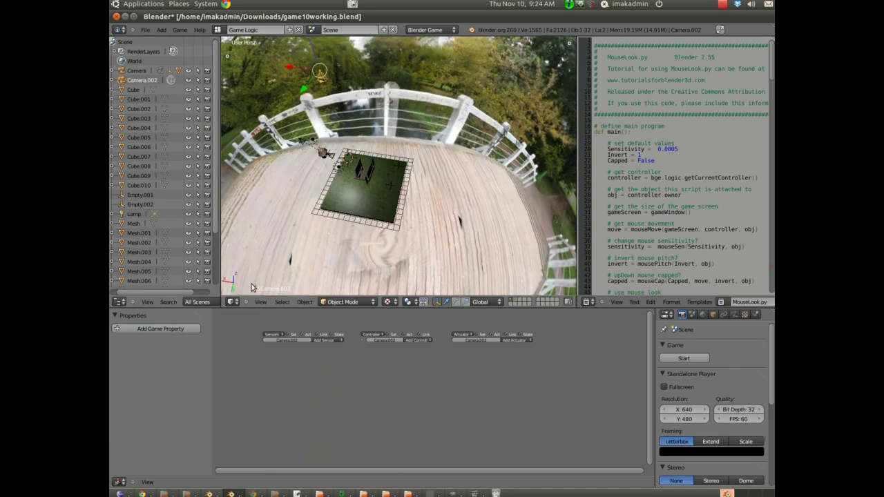
right_click(358, 201)
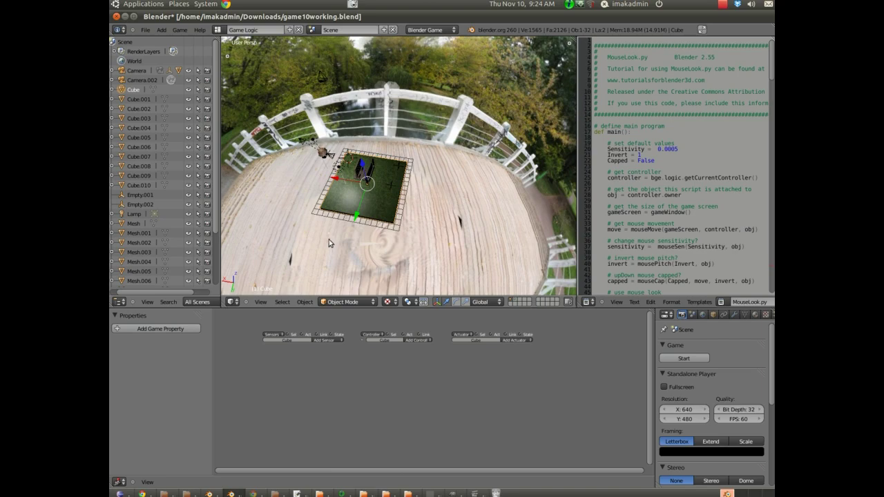
right_click(321, 81)
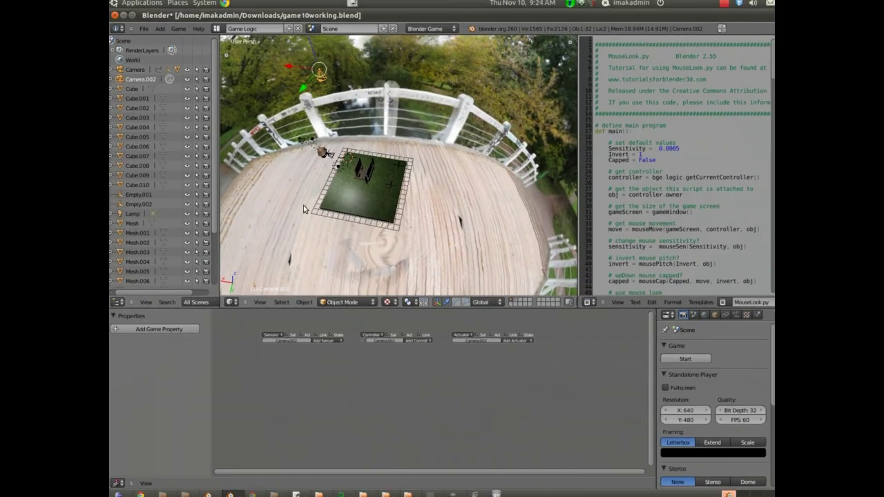
right_click(301, 143)
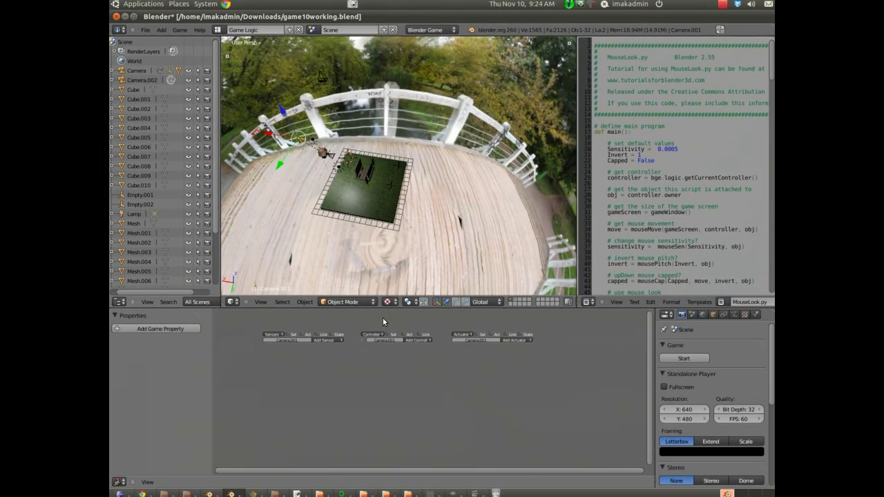
right_click(400, 167)
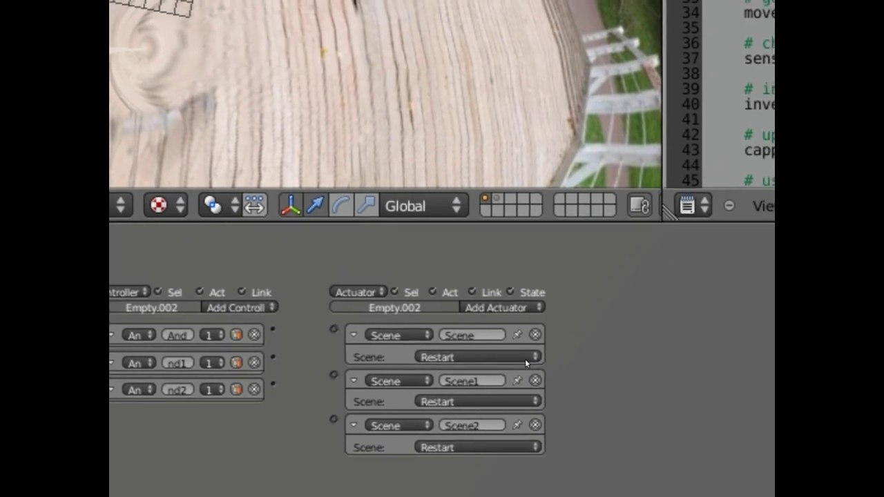
Switch all three Scene actuators from Restart to Set Camera mode.
click(525, 358)
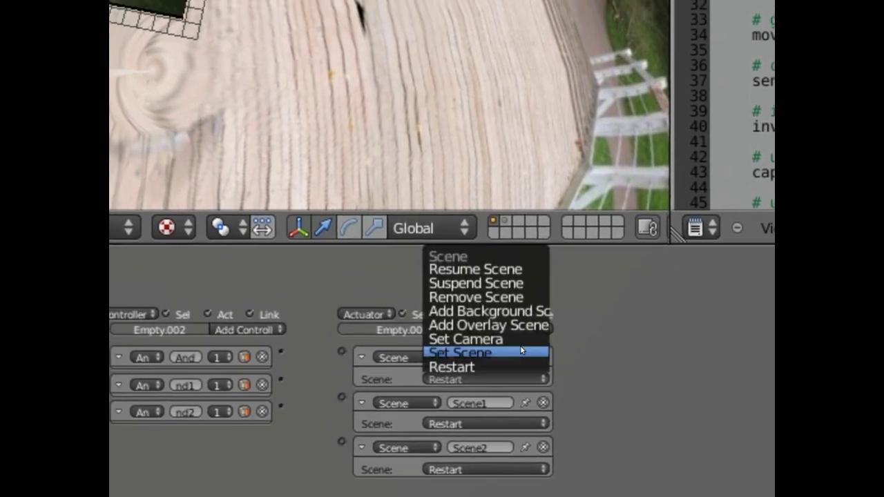
click(518, 340)
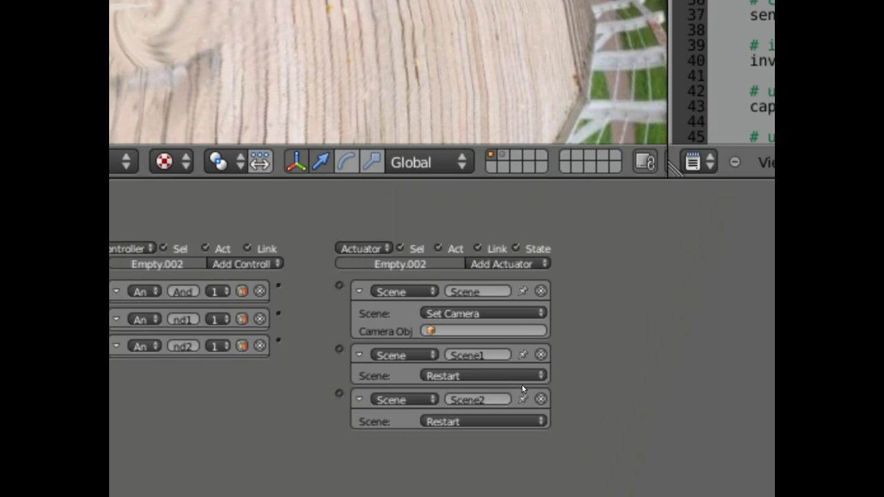
click(522, 382)
click(522, 342)
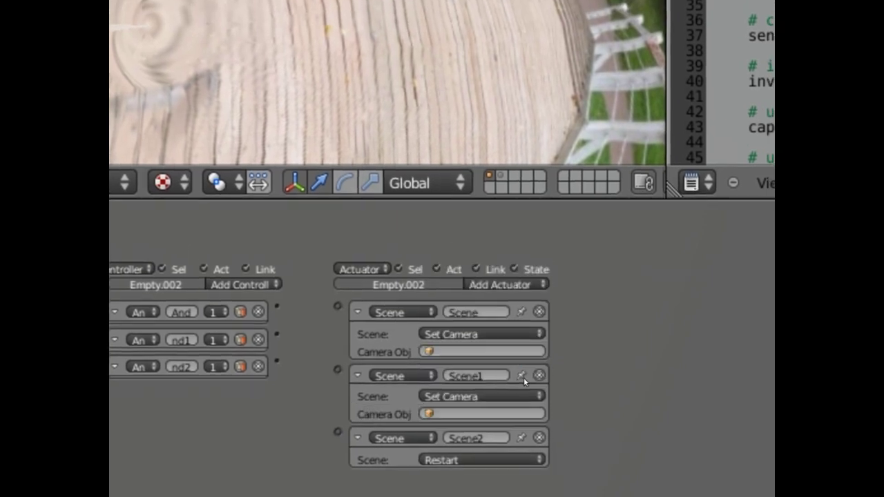
click(511, 421)
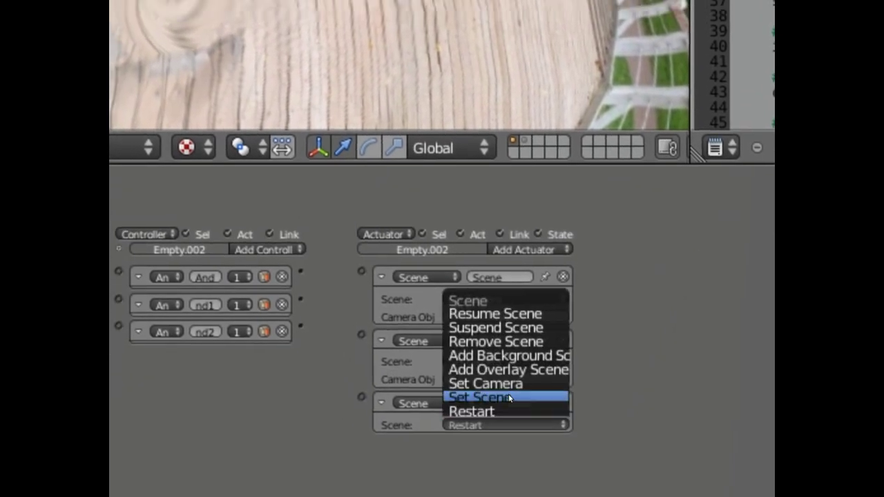
click(509, 387)
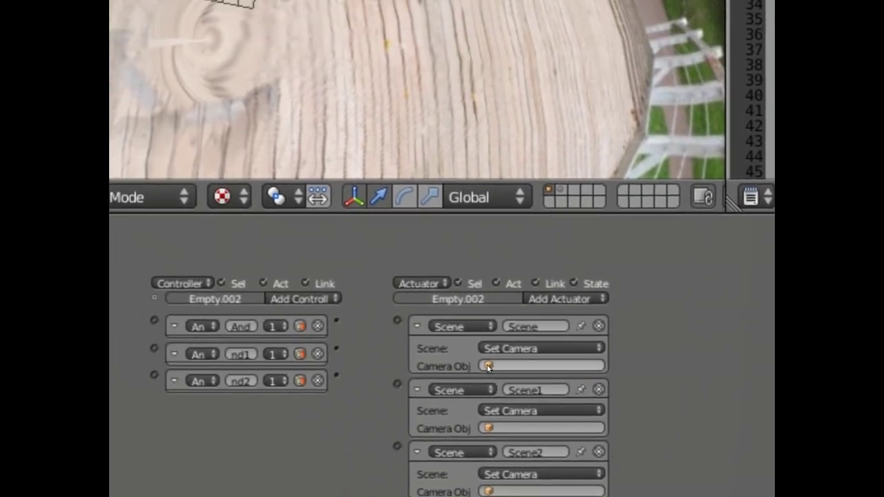
Target the actuators at Camera, Camera.001 and Camera.002 respectively.
click(489, 367)
click(499, 387)
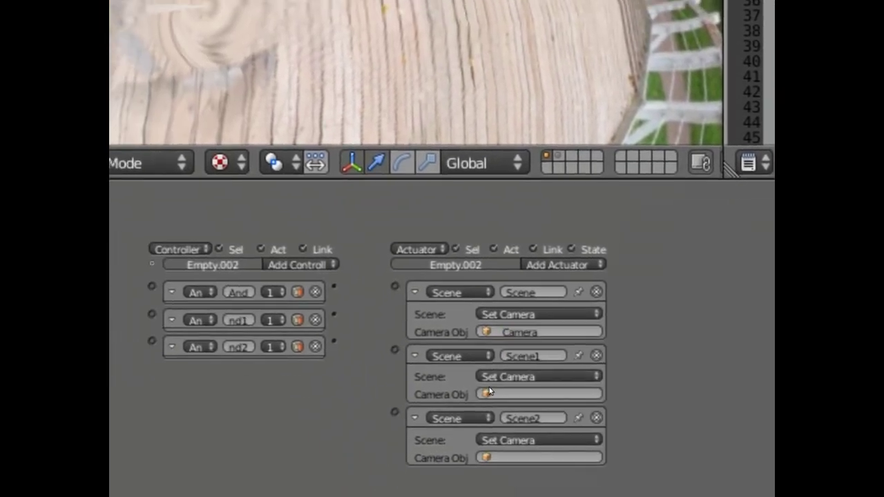
click(489, 388)
click(509, 424)
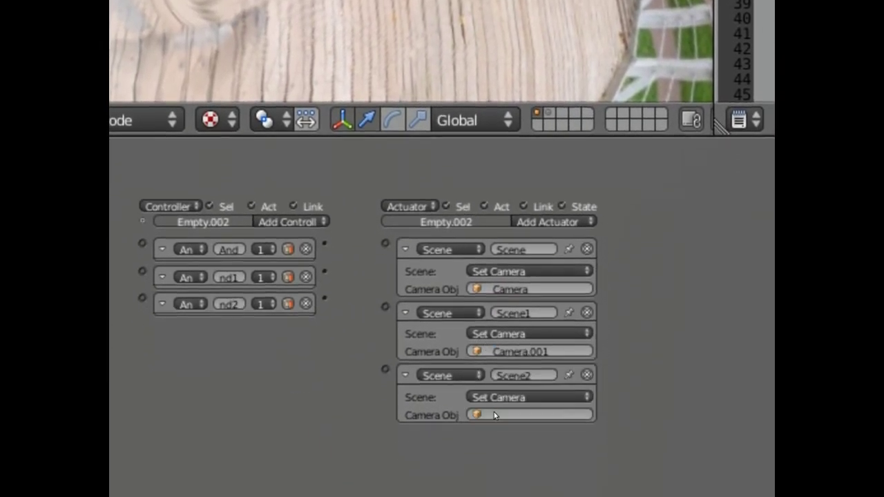
click(487, 415)
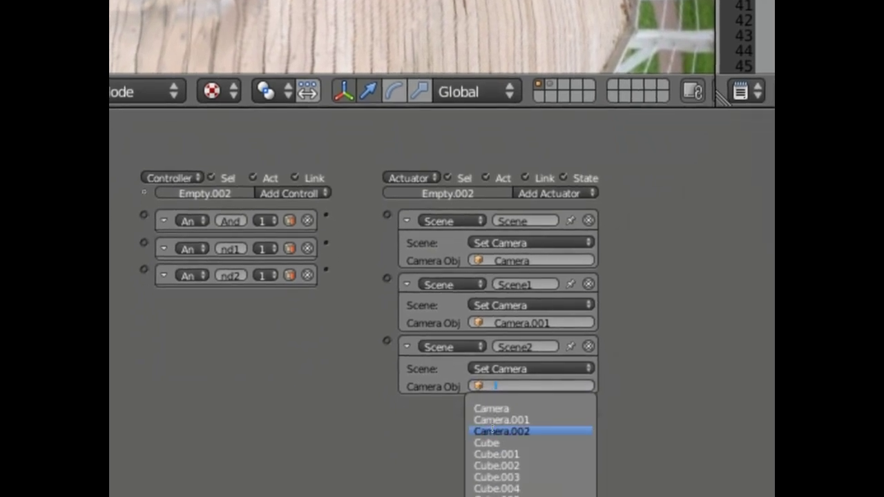
click(515, 428)
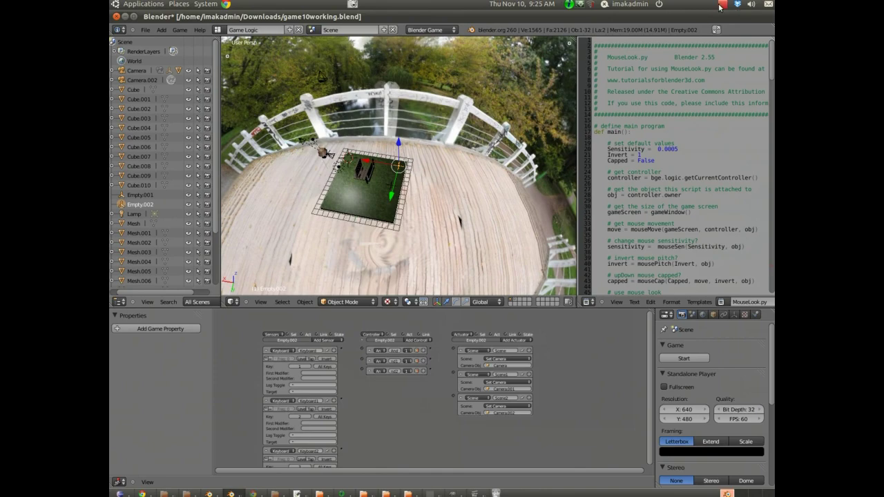
Click a control in Blender's top header bar.
click(712, 26)
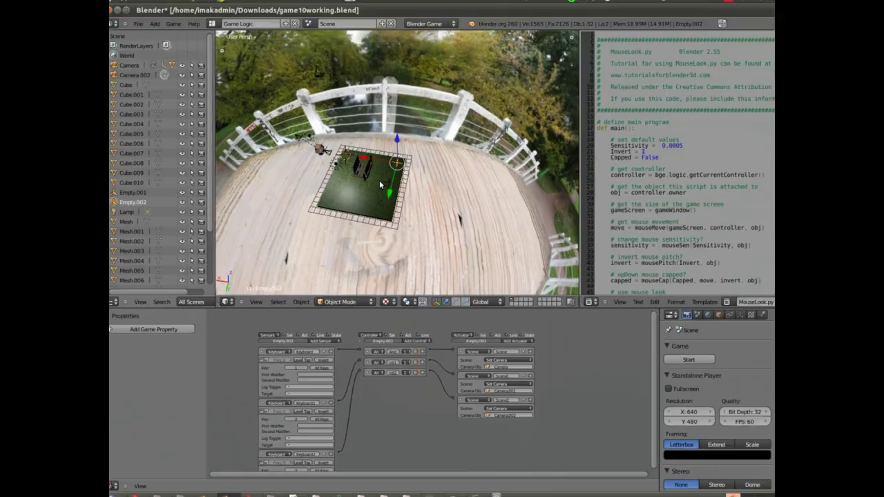
Stop the running game, then restart it through the camera view.
key(Escape)
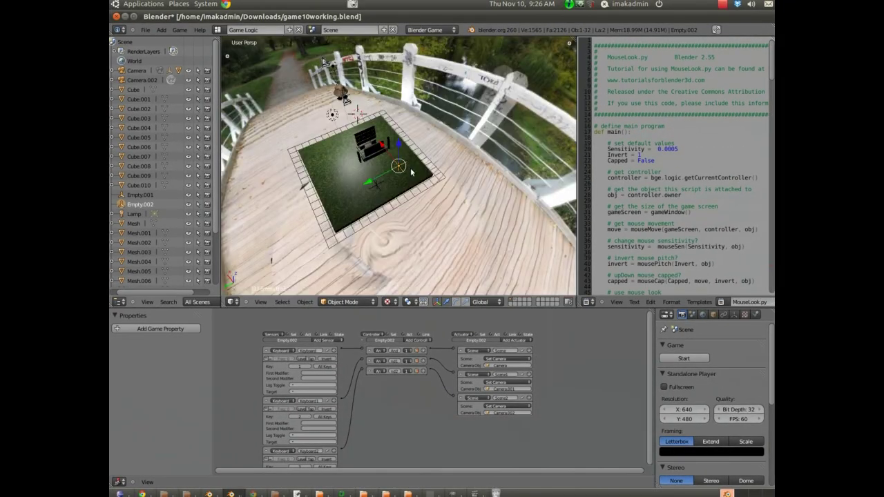
key(KP_0)
key(p)
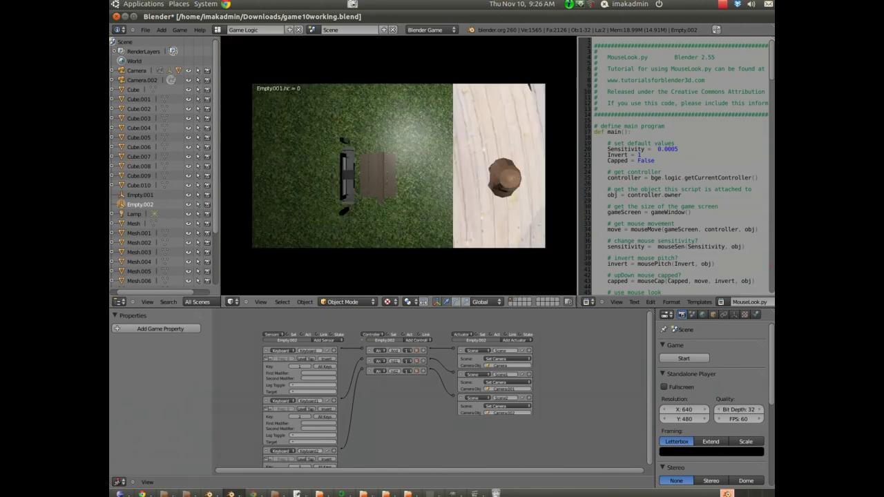
Switch cameras with keys 2, 3 and 1, then stop the game and exit camera view.
key(2)
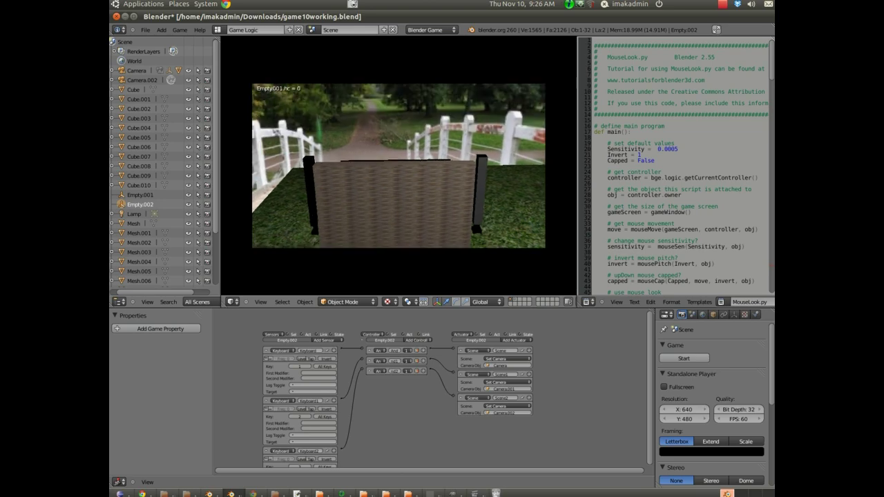
key(3)
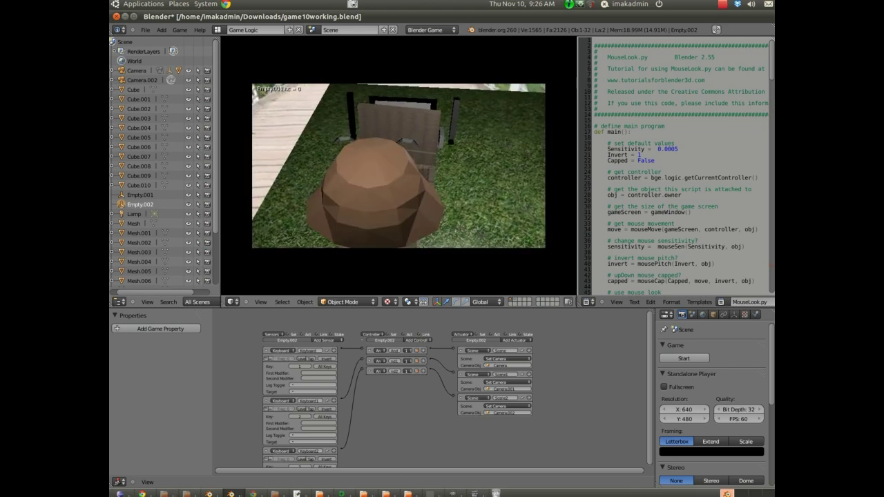
key(1)
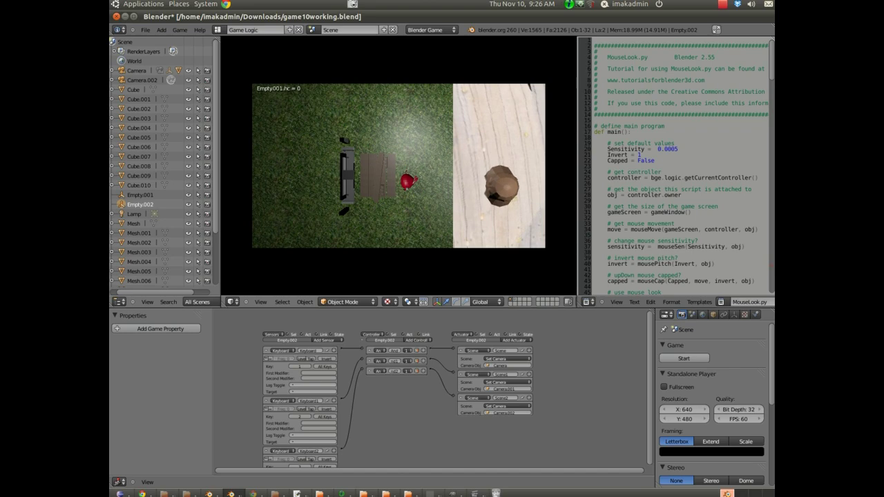
key(Escape)
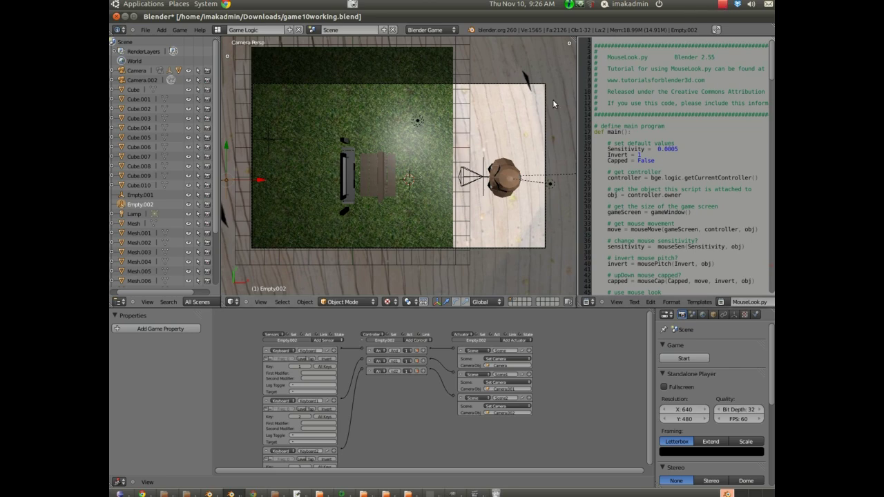
key(KP_0)
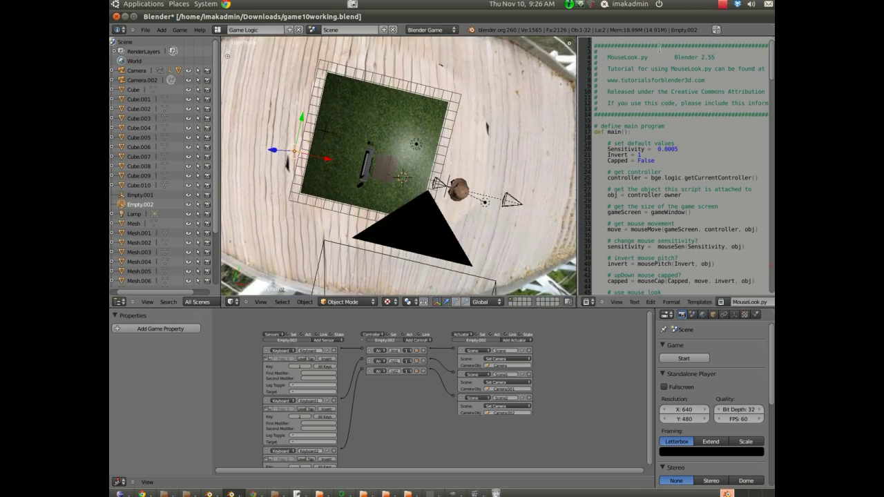